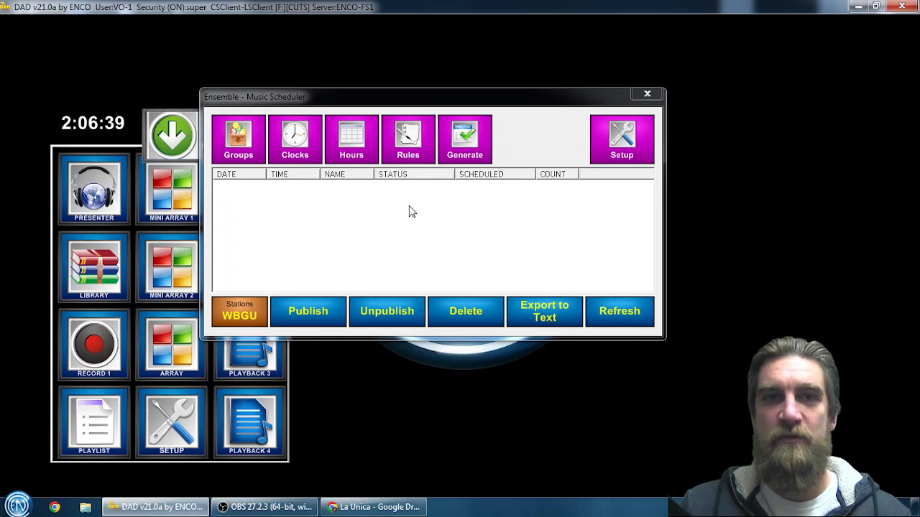
Look over the Reggae clock in the clock designer and close the designer
click(311, 160)
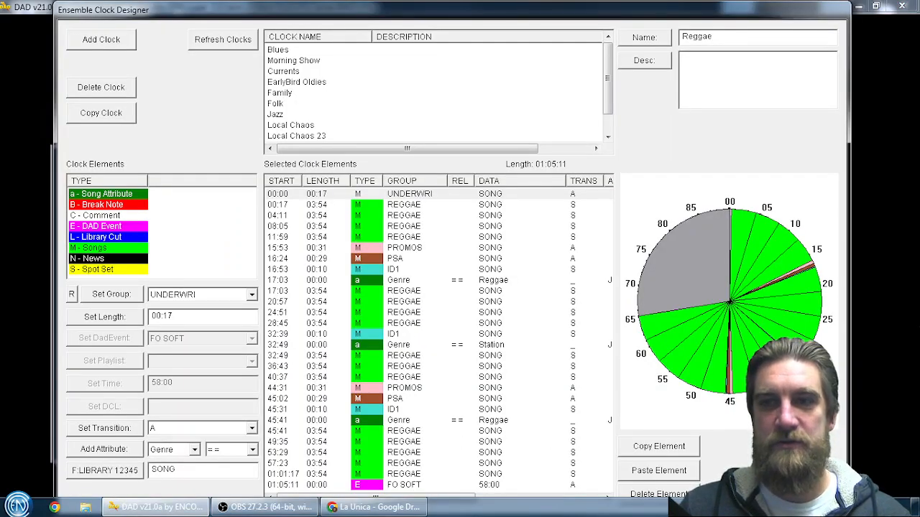
click(798, 489)
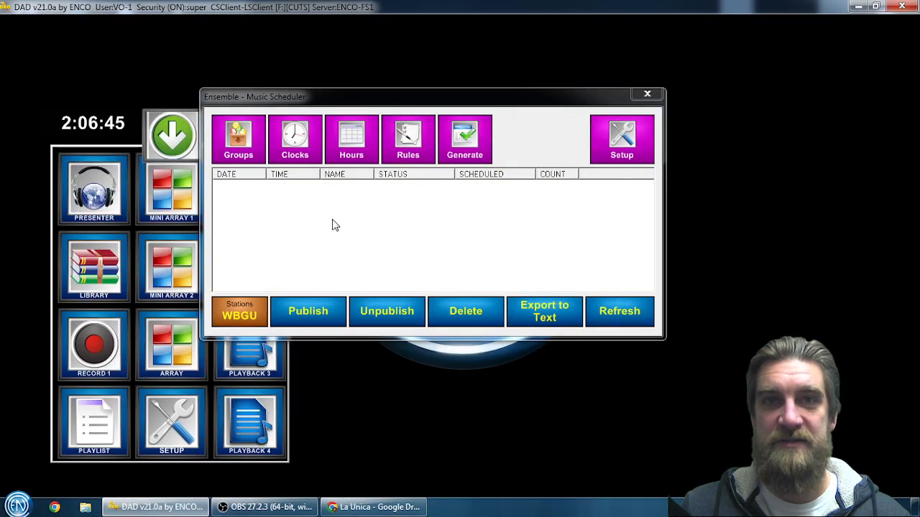
Open the scheduler's rules and enter "MUSIC - Artist" as the rule name
click(420, 155)
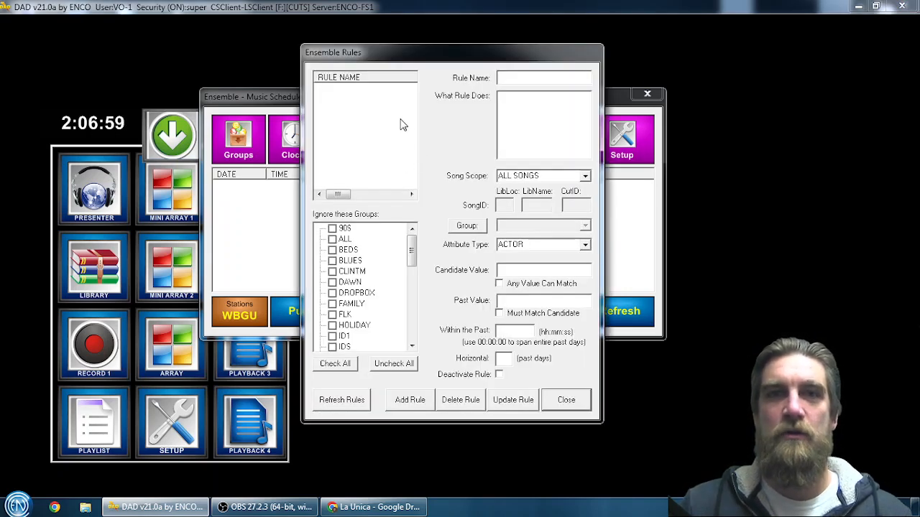
drag(424, 54, 584, 60)
click(654, 79)
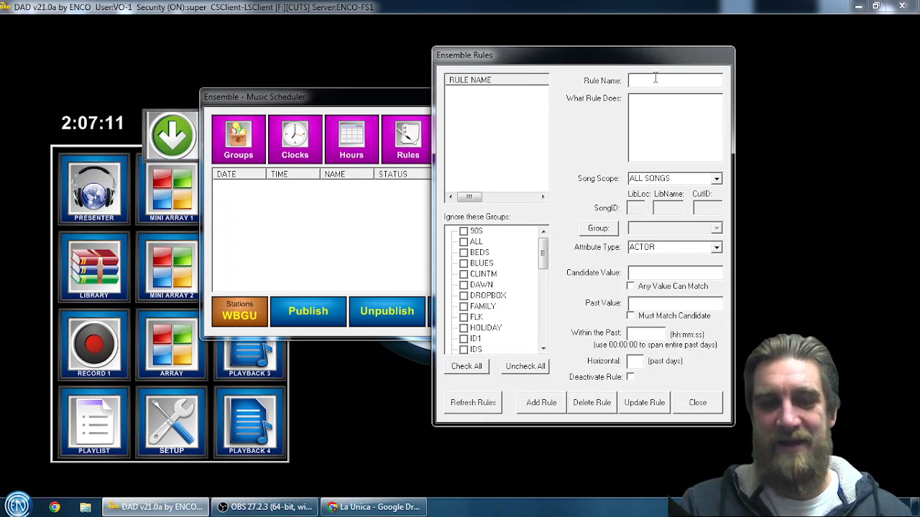
text(MUS)
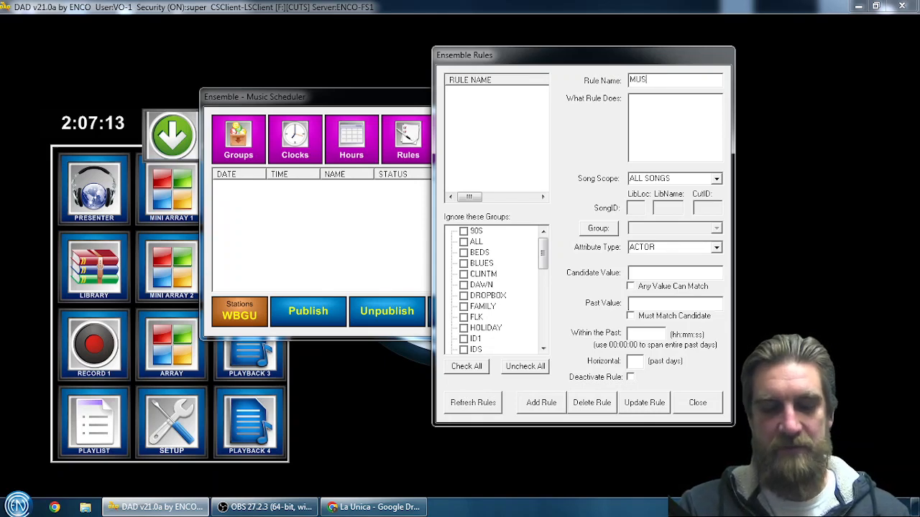
text(IC)
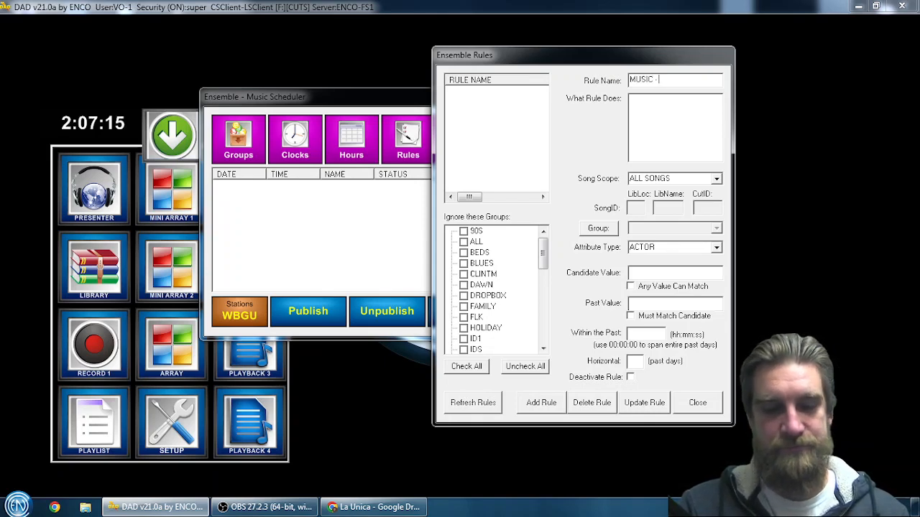
text( - Artist)
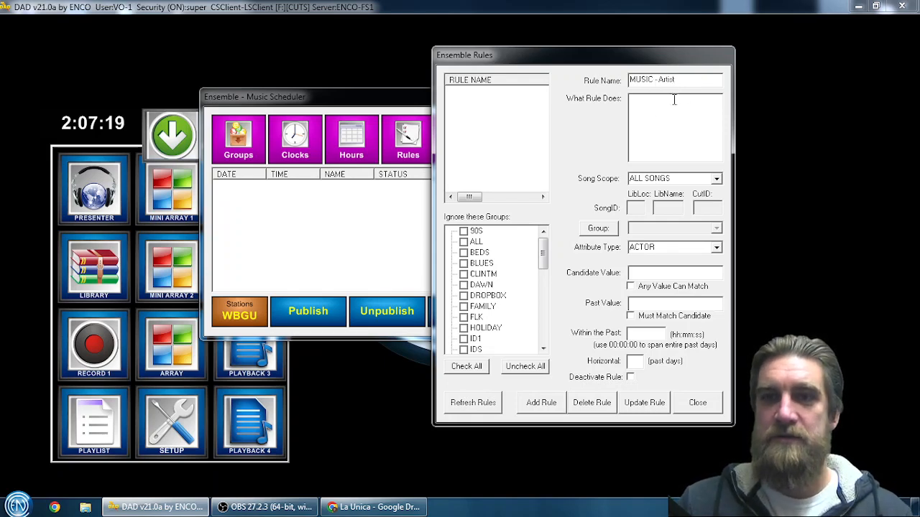
Set the song scope to ALL SONGS, add the MUSIC - Artist rule and select it in the rule list
click(717, 181)
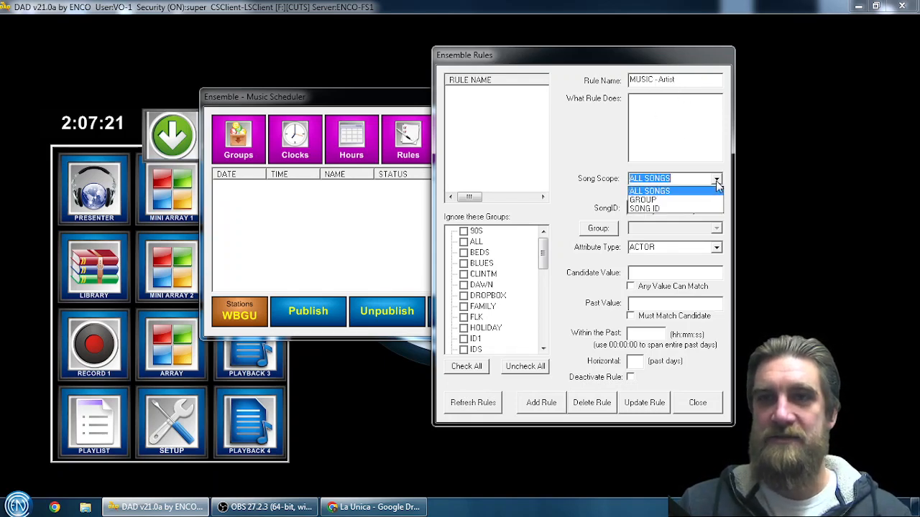
click(708, 191)
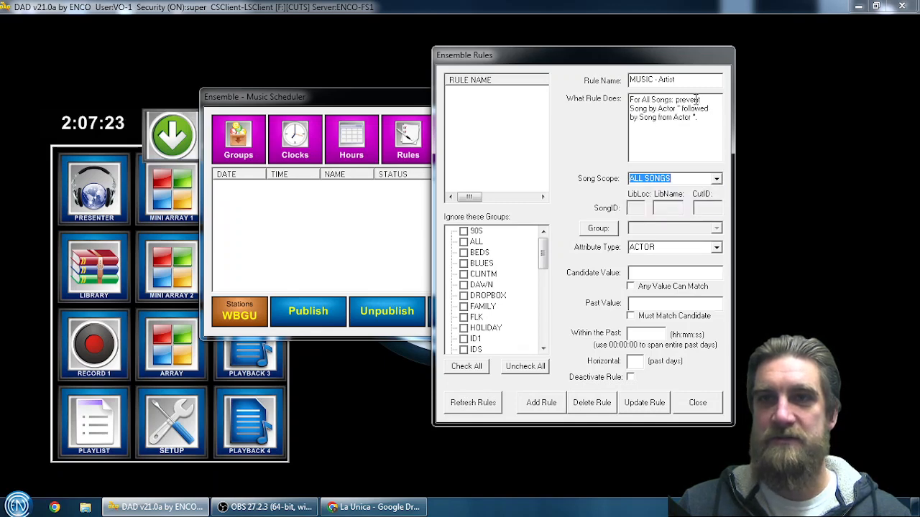
click(543, 404)
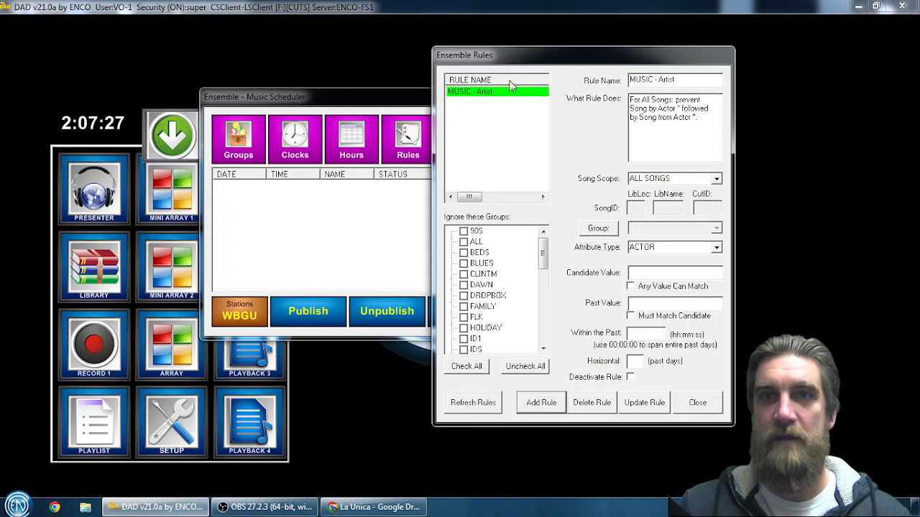
click(476, 92)
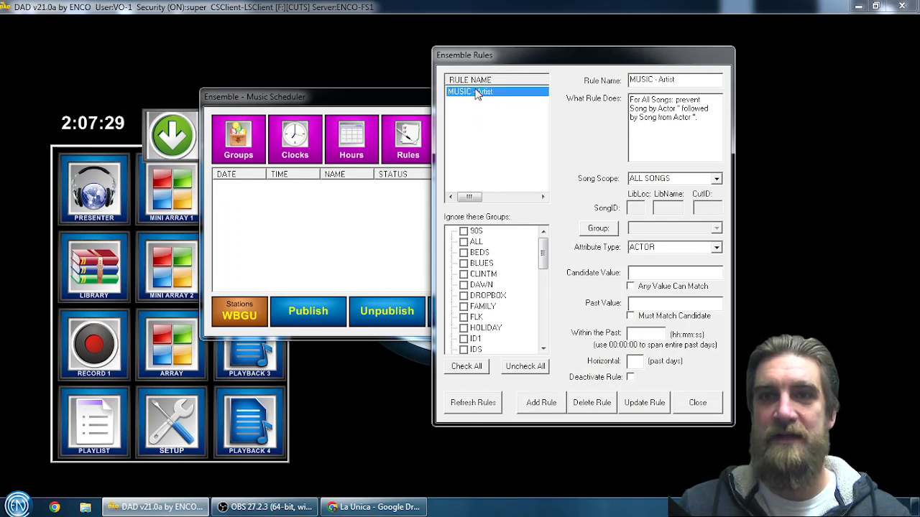
click(489, 93)
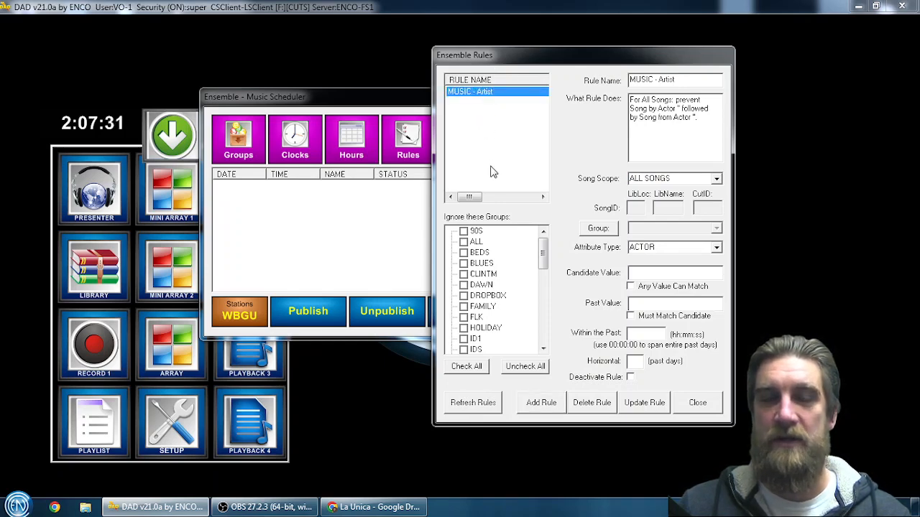
click(489, 93)
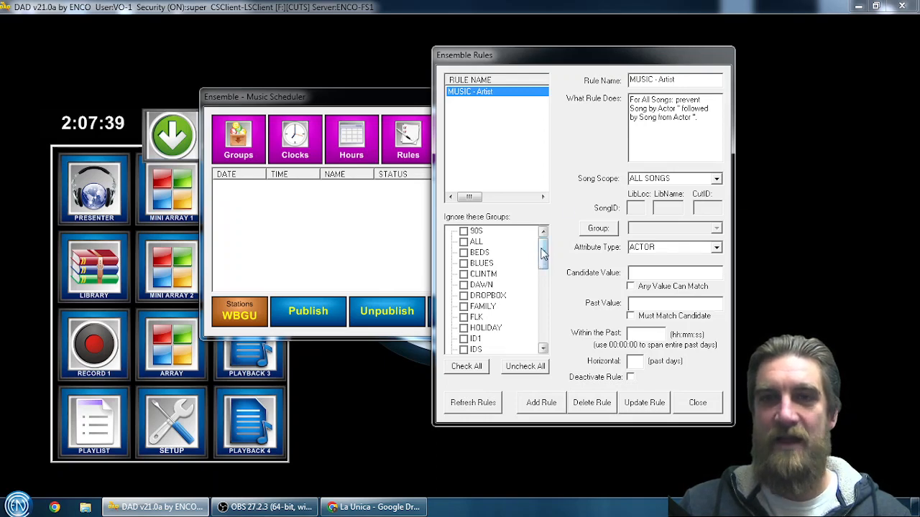
Mark every group as ignored by the rule, except BLUES, FAMILY and FLK
mouse_move(542, 255)
mouse_down()
mouse_move(545, 330)
mouse_move(545, 248)
mouse_up()
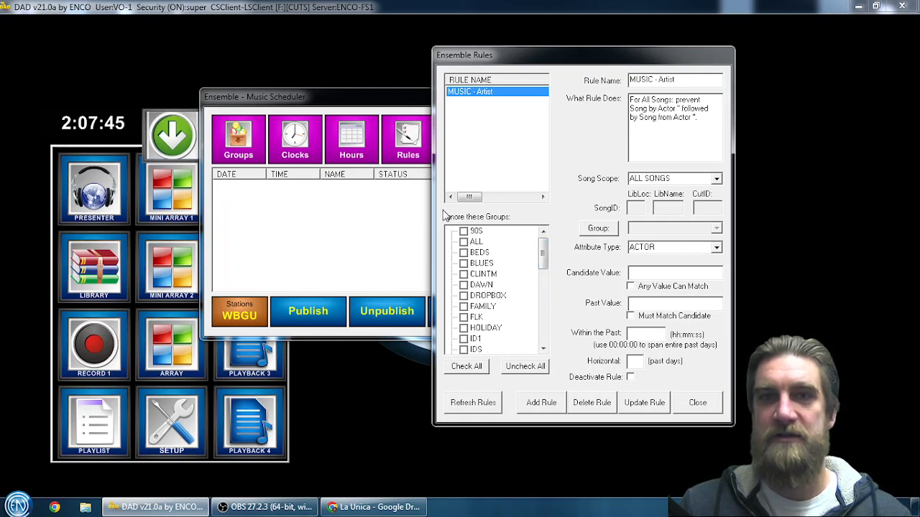
click(467, 368)
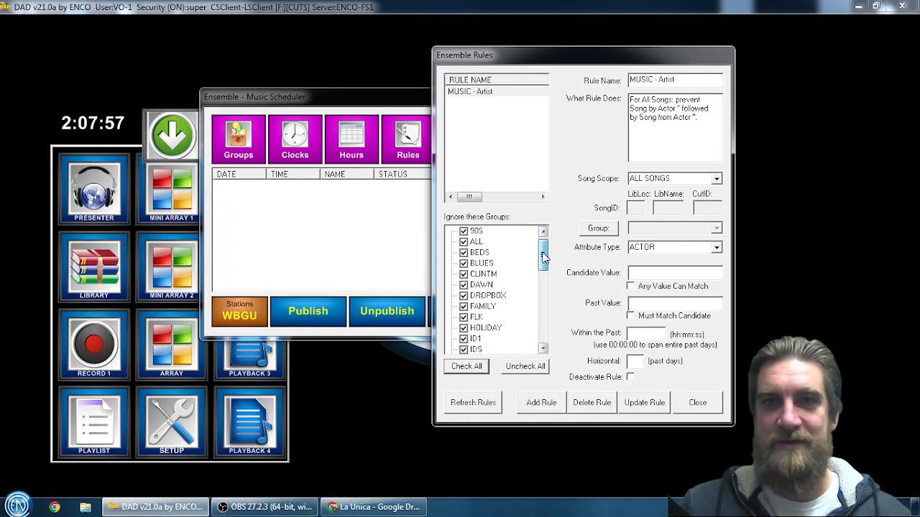
drag(544, 257, 544, 262)
click(464, 252)
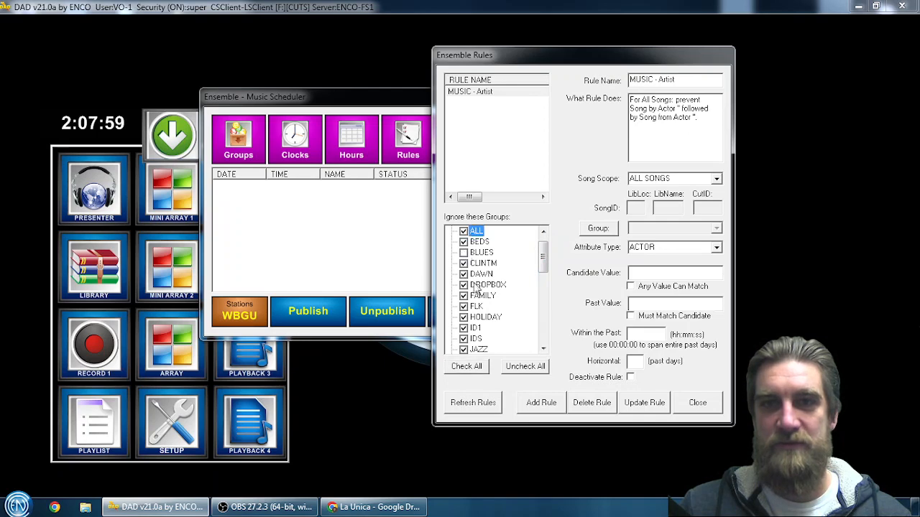
click(463, 296)
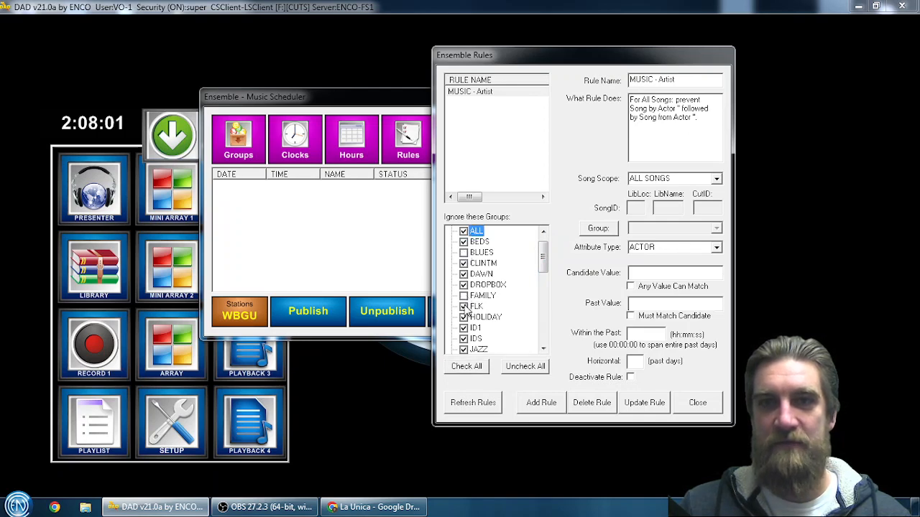
click(464, 306)
Take JAZZ, LOCAL, MUSICBGU and OLDIES out of the rule's ignored groups
scroll(483, 316, down, 3)
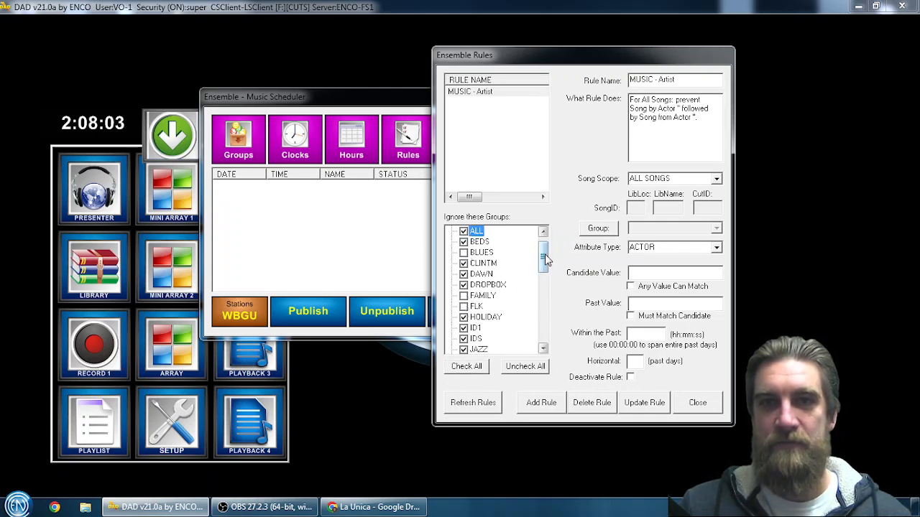
click(463, 285)
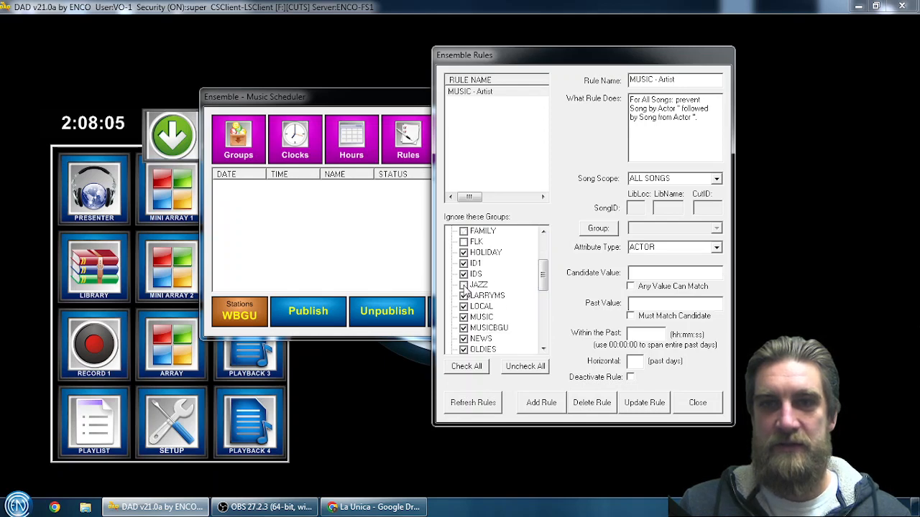
click(464, 307)
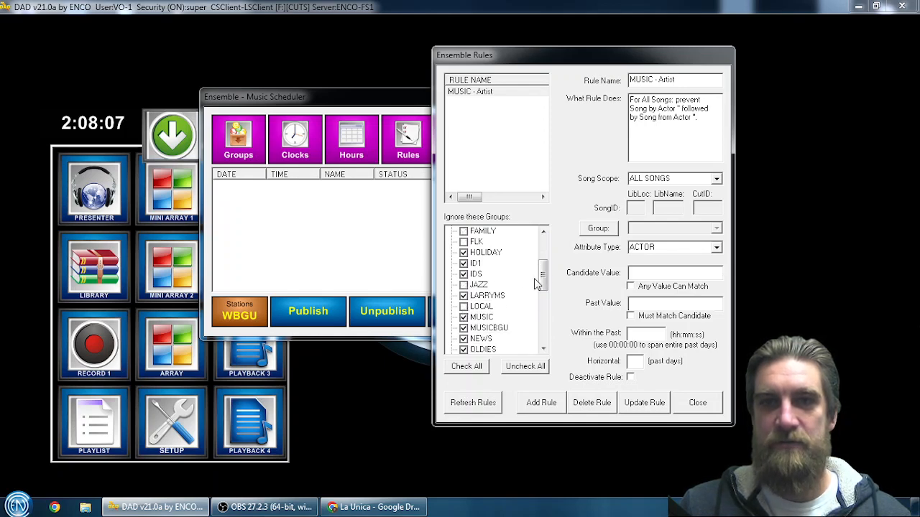
click(464, 328)
scroll(540, 301, down, 2)
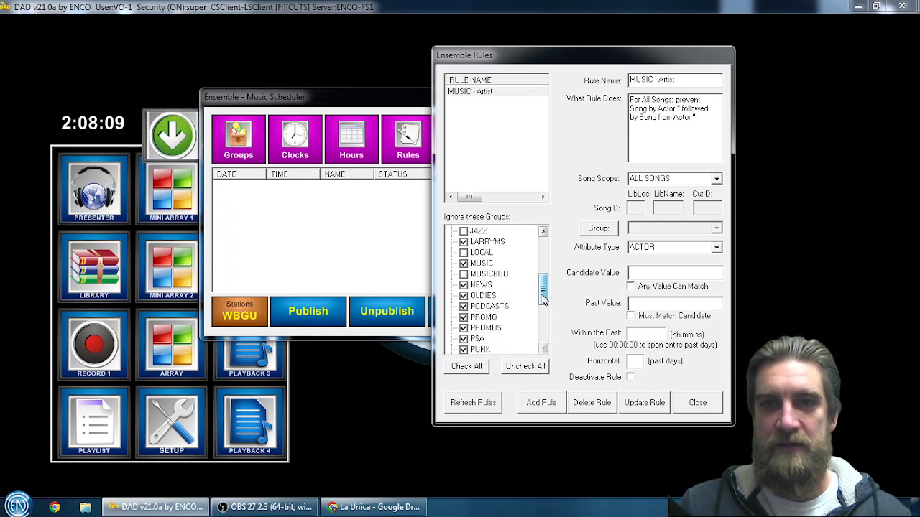
click(464, 285)
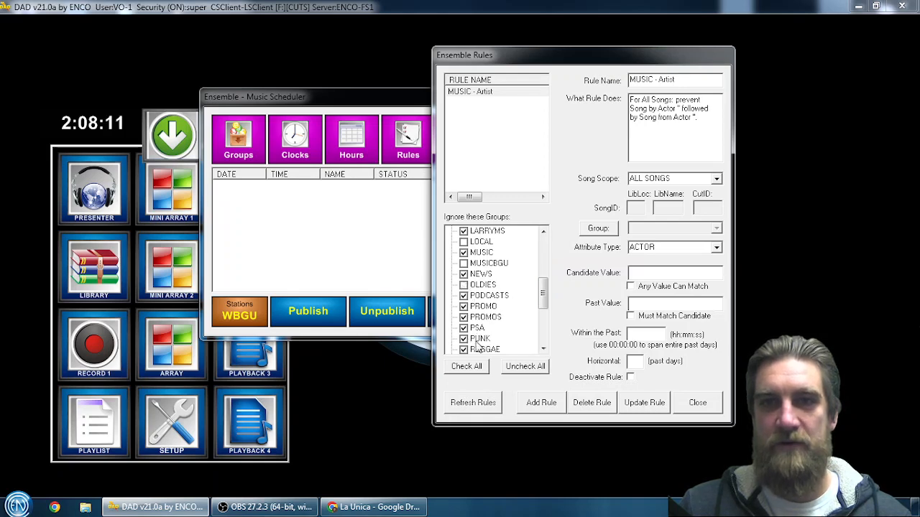
Take REGGAE and WOR out of the rule's ignored groups
scroll(543, 309, down, 2)
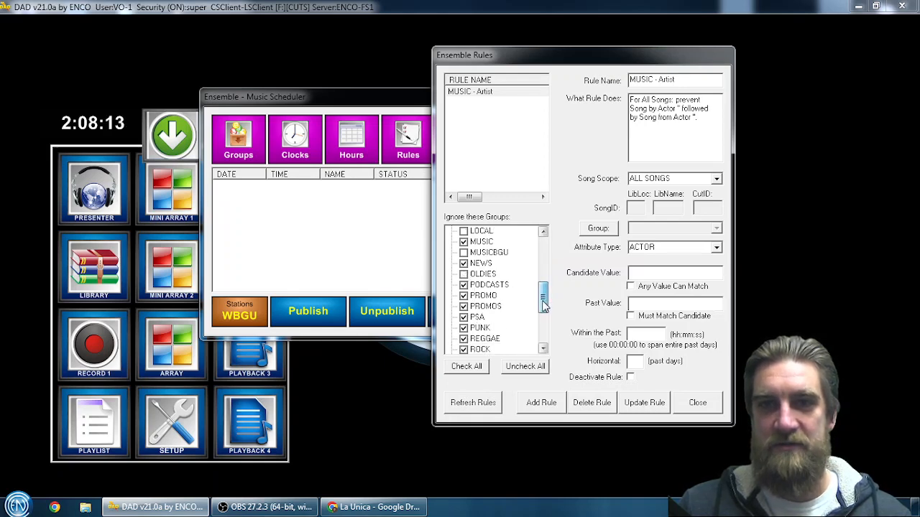
scroll(544, 316, down, 1)
click(464, 284)
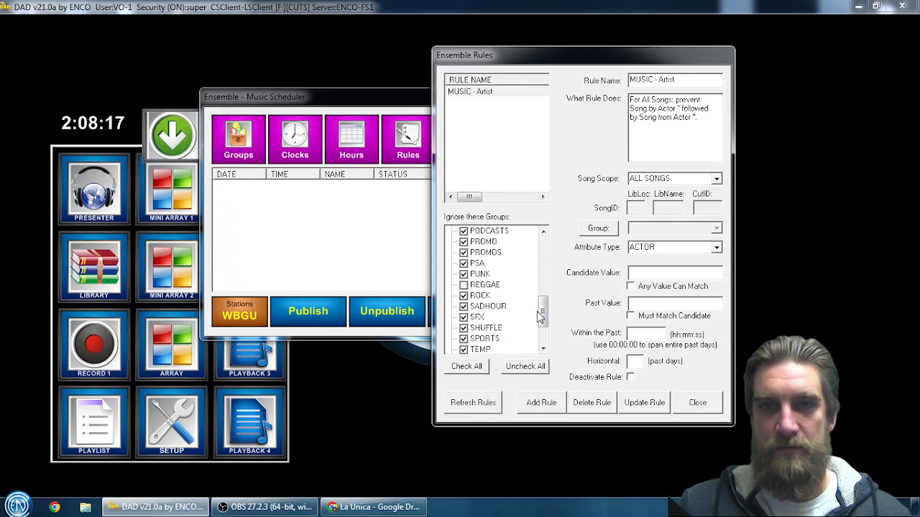
scroll(544, 319, down, 1)
scroll(543, 321, down, 2)
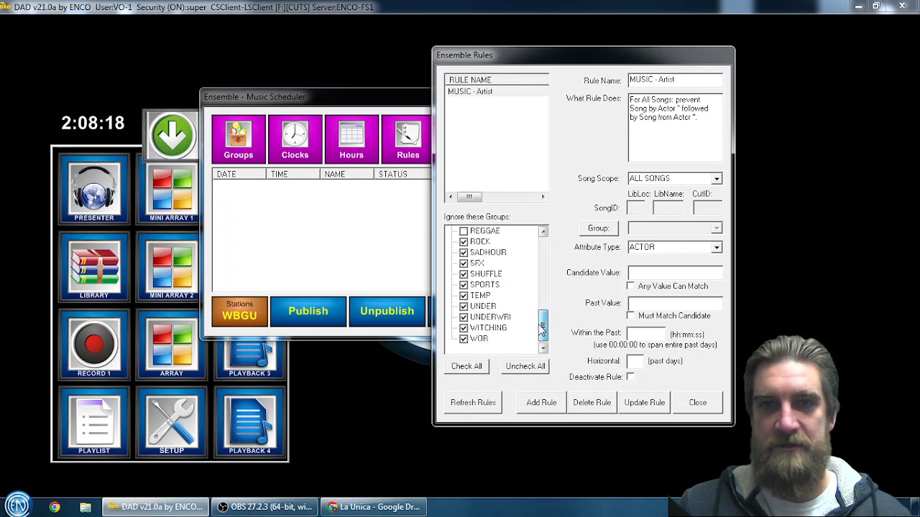
click(464, 340)
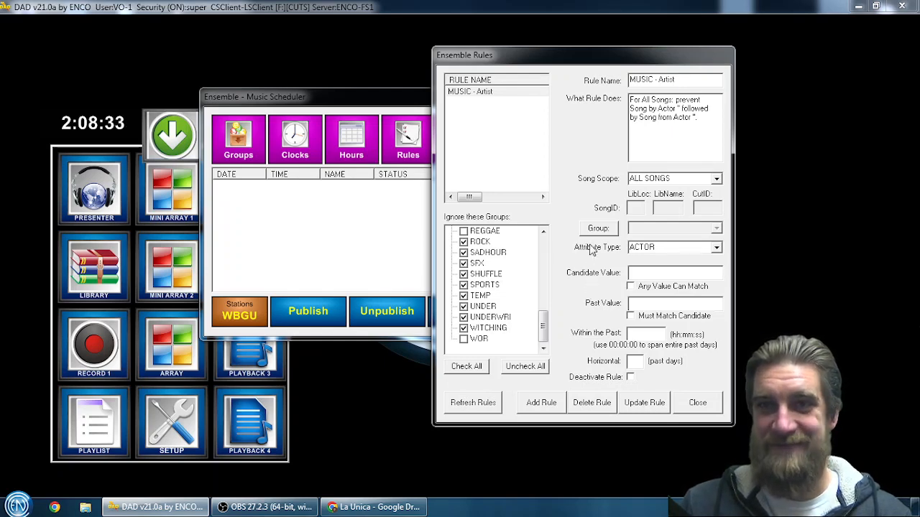
Set the rule's attribute type to ARTIST and read through its description
double_click(682, 79)
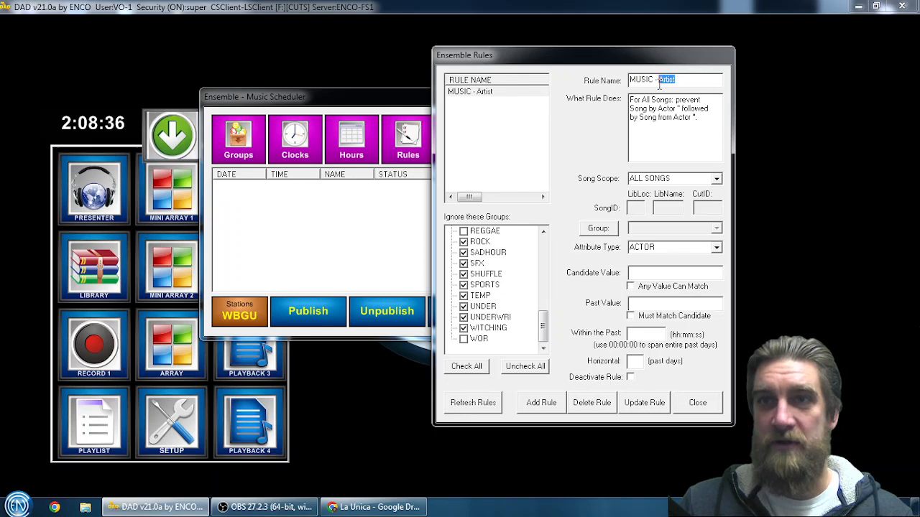
click(716, 249)
click(673, 286)
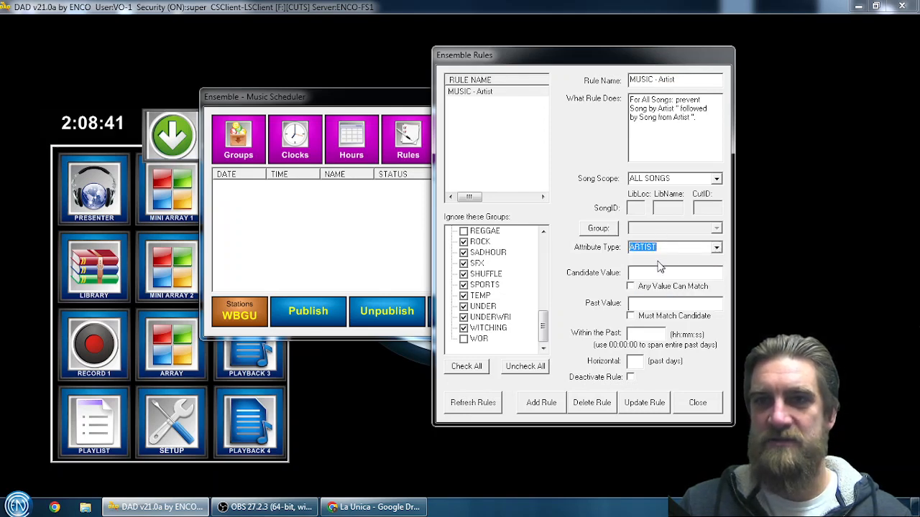
drag(700, 120, 621, 94)
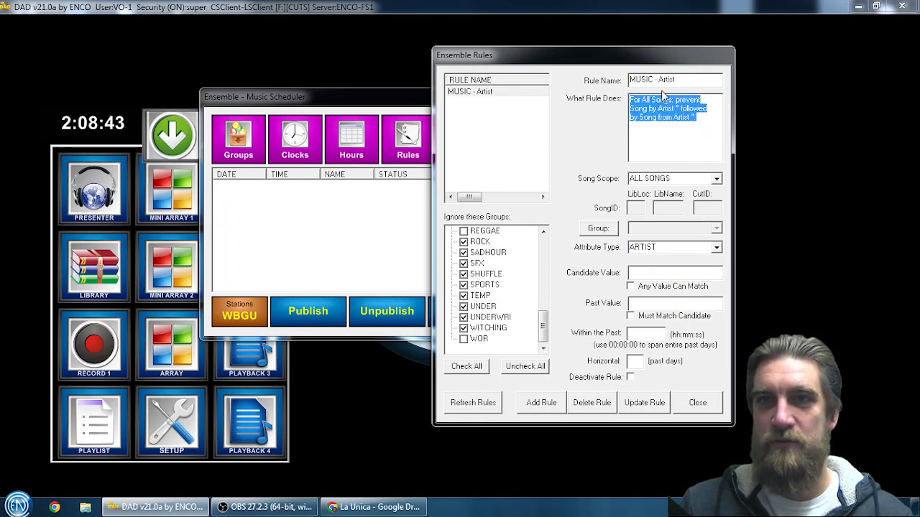
click(708, 123)
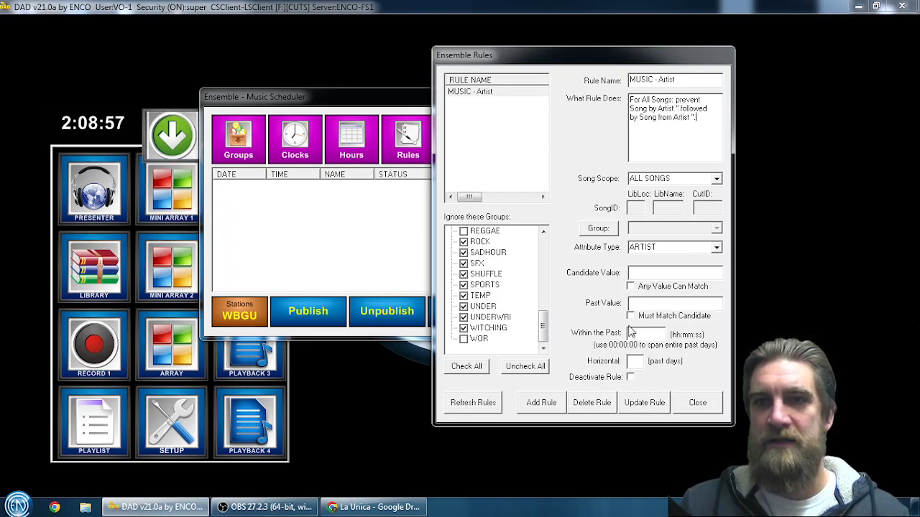
Allow any candidate value, require the past value to match the candidate, and set the rule's past time span to 03:00:00
click(631, 287)
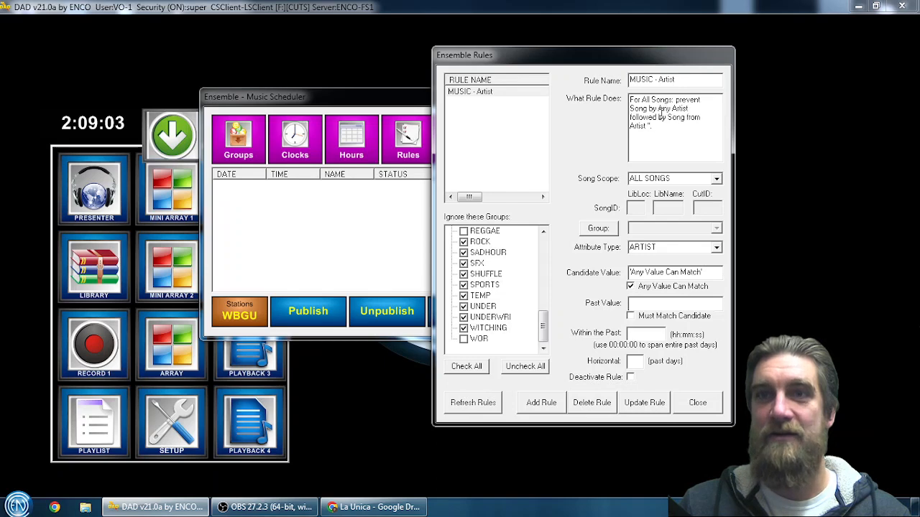
click(631, 317)
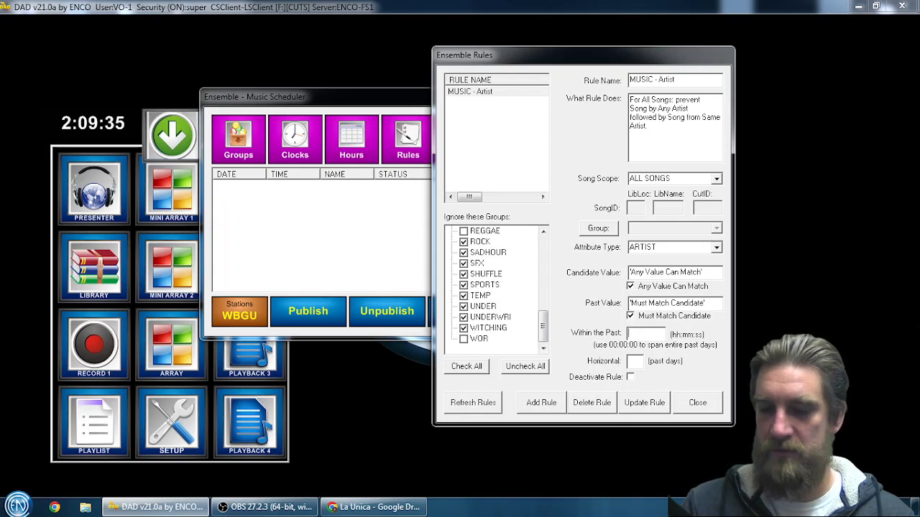
click(655, 333)
text(03)
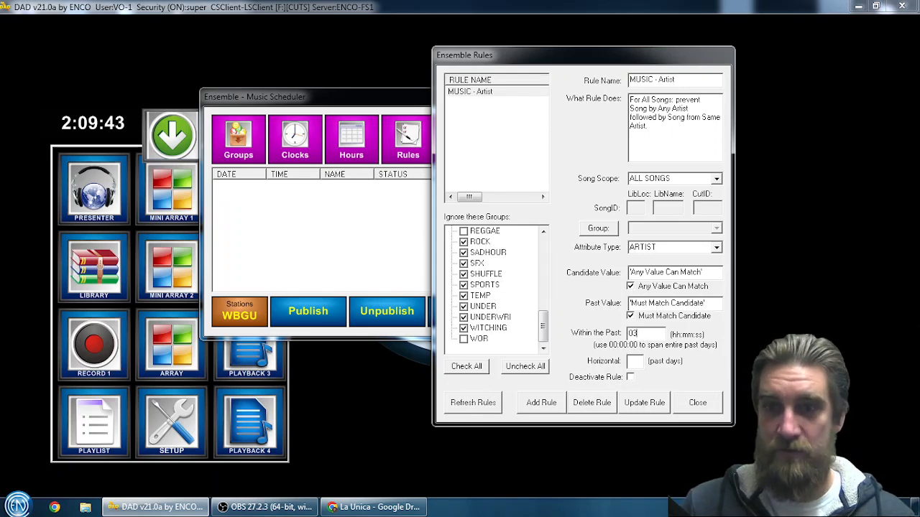
text(:00)
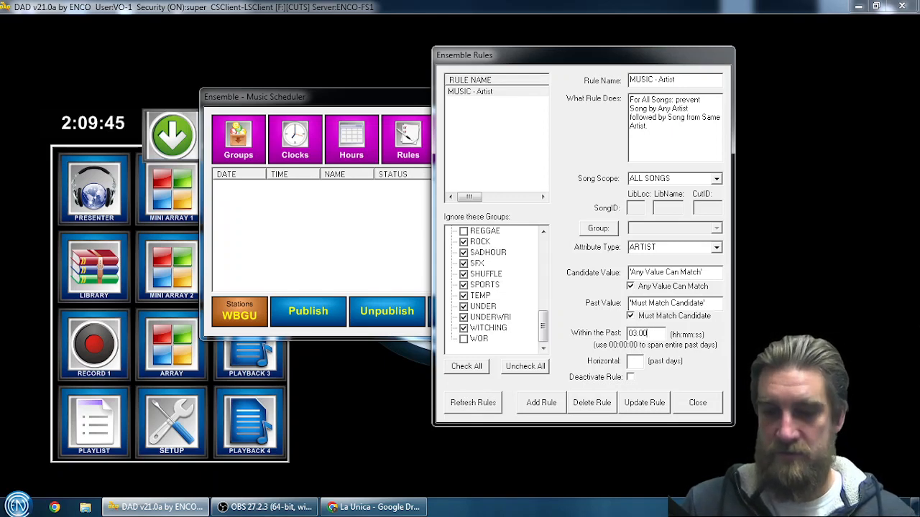
text(:00)
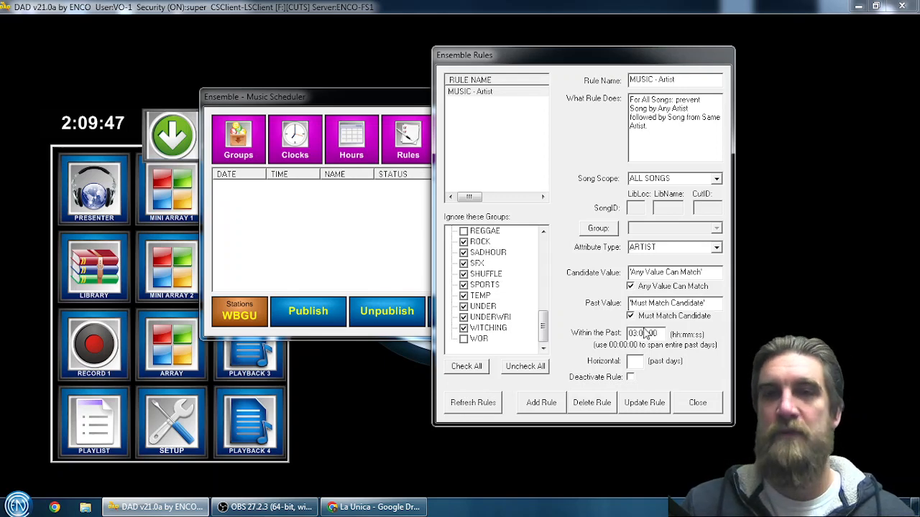
Update the MUSIC - Artist rule to save its settings and read through the description of what it does
click(645, 409)
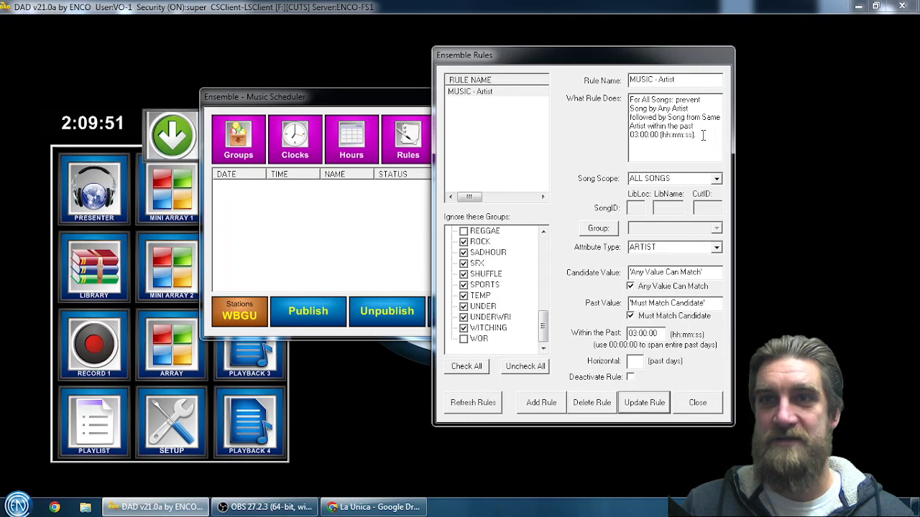
drag(702, 136, 623, 92)
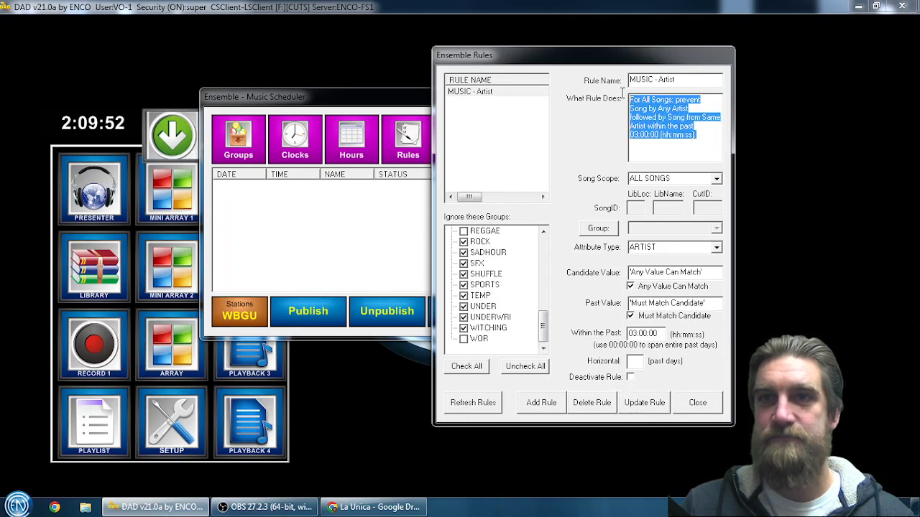
click(663, 155)
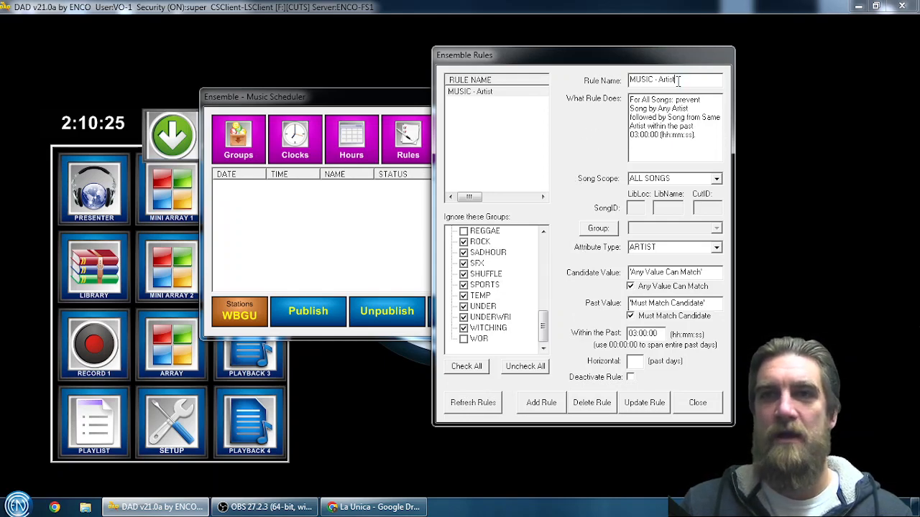
Check the rule's name, description and list of ignored groups, and save the rule once more
drag(678, 80, 627, 80)
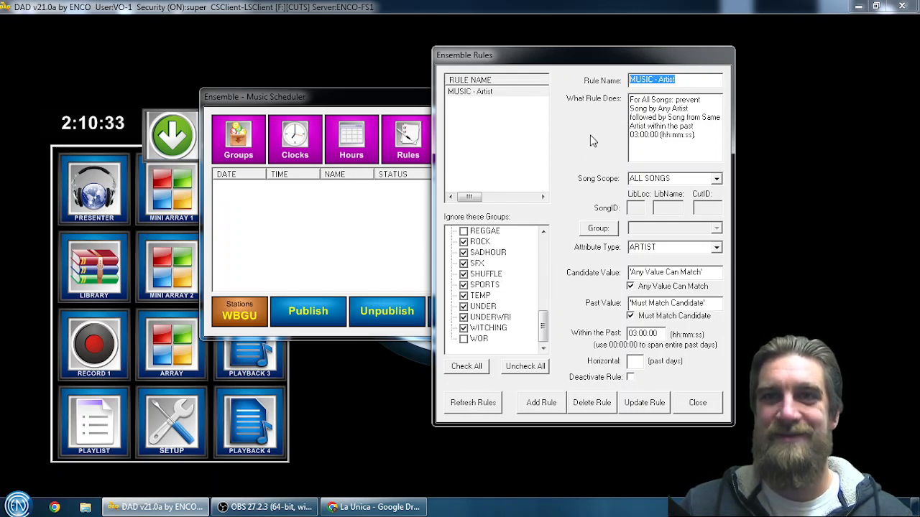
drag(706, 140, 631, 102)
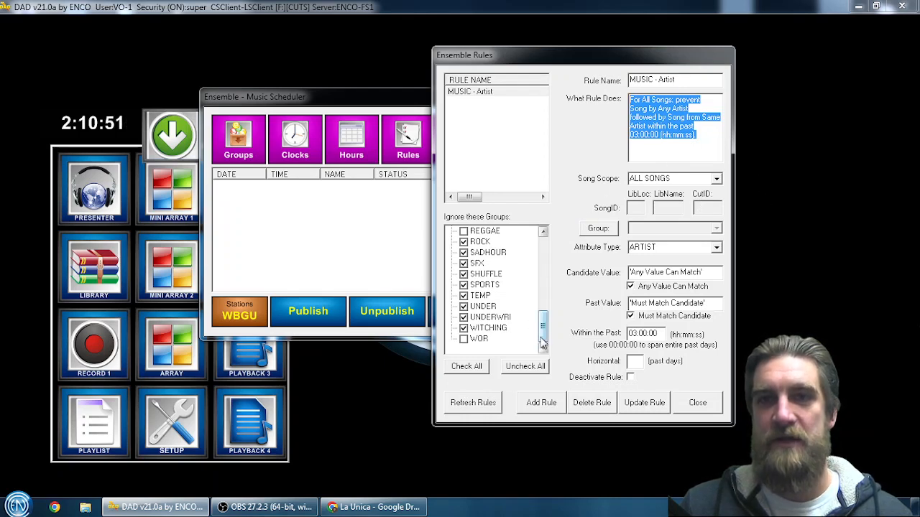
drag(542, 343, 510, 242)
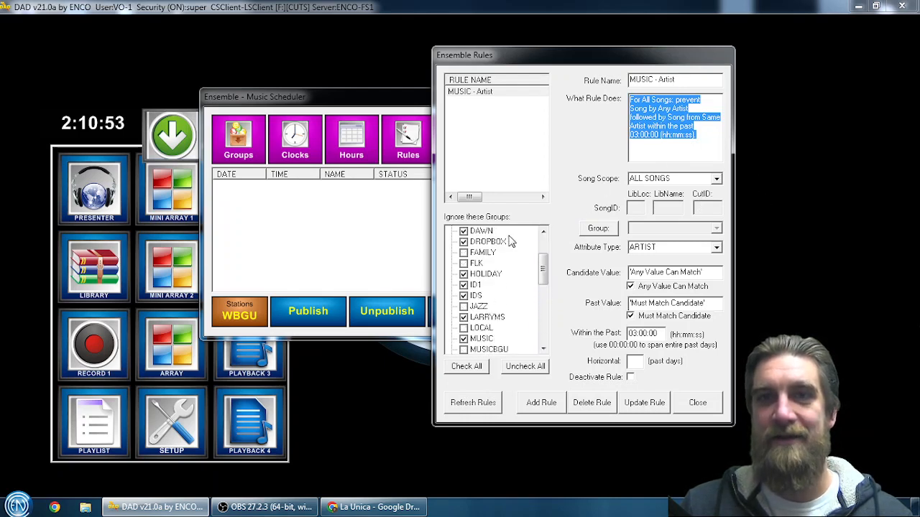
drag(543, 272, 544, 239)
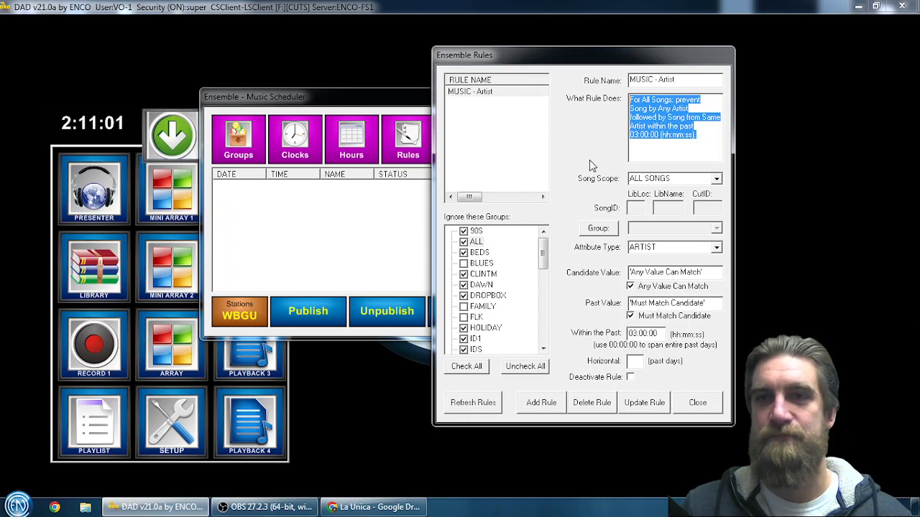
click(644, 405)
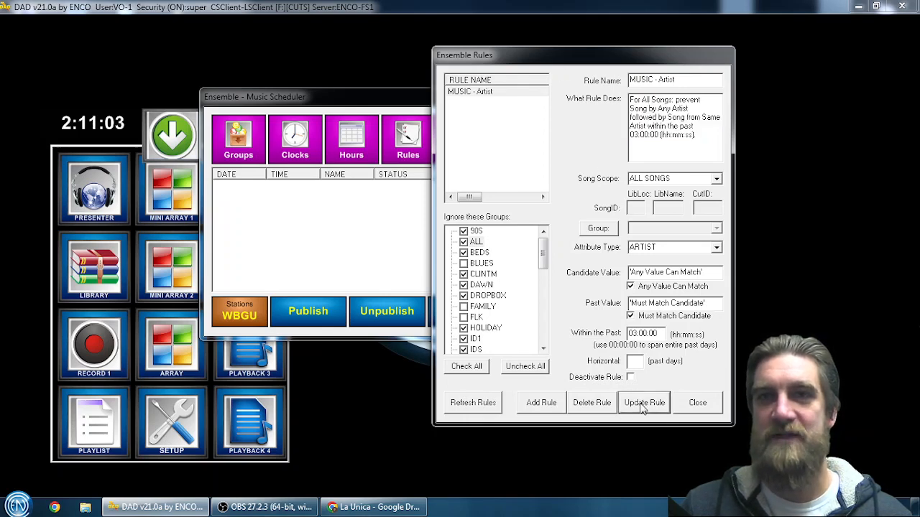